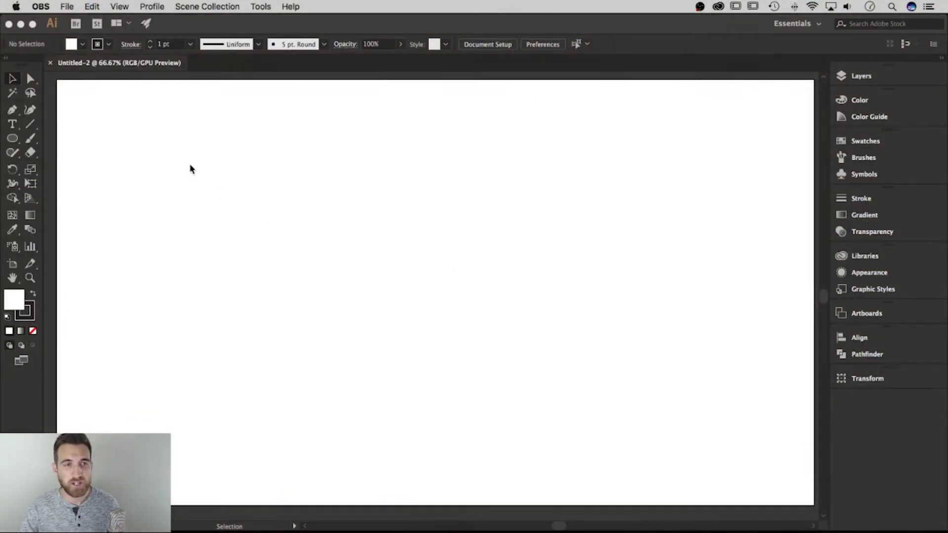
Step: Bring the blank Untitled-2 document to the front, closing the File menu without creating a file
left_click(73, 24)
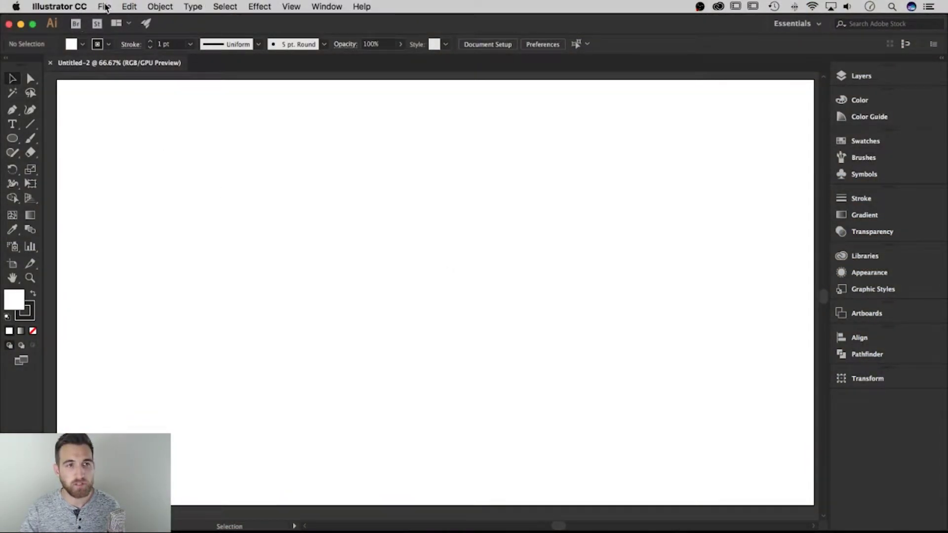
left_click(105, 7)
left_click(520, 144)
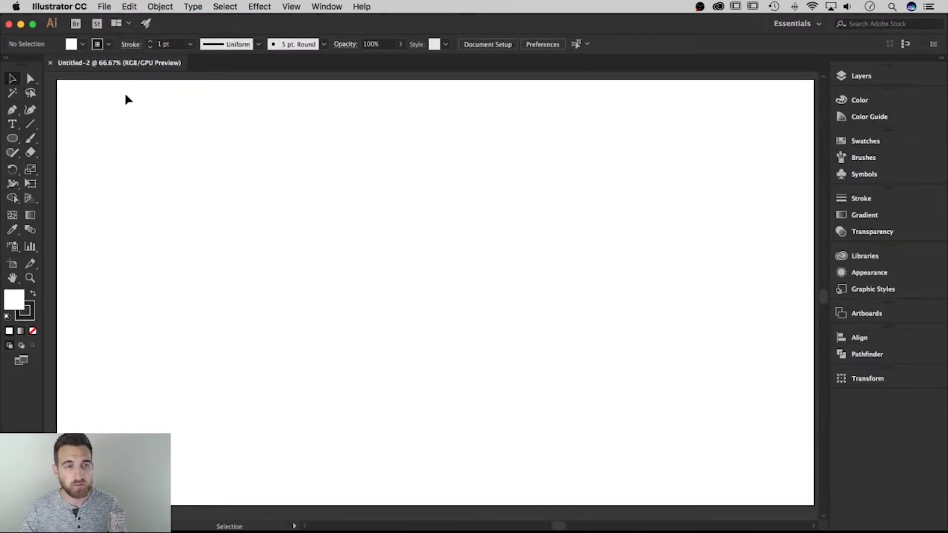
left_click(84, 44)
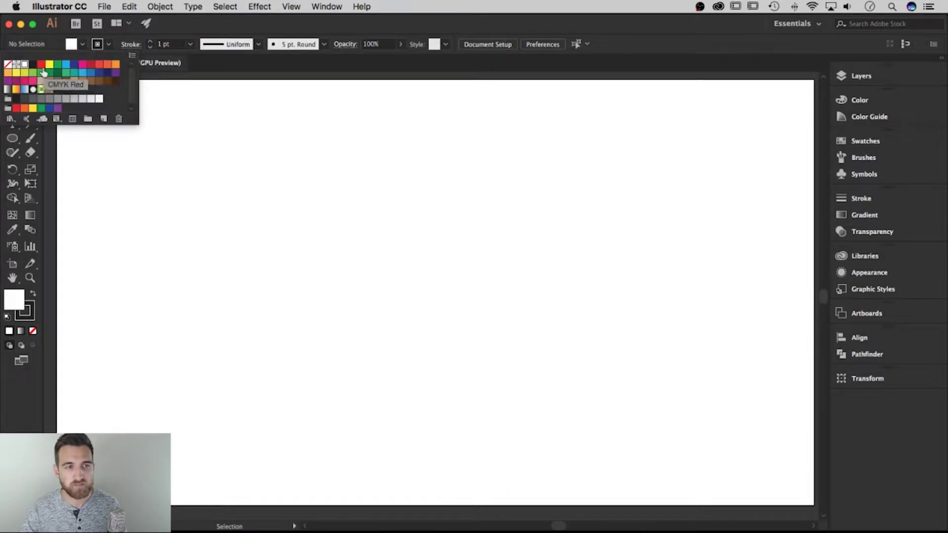
Step: Choose the None fill swatch so shapes draw as outlines, keeping the stroke unchanged
left_click(7, 65)
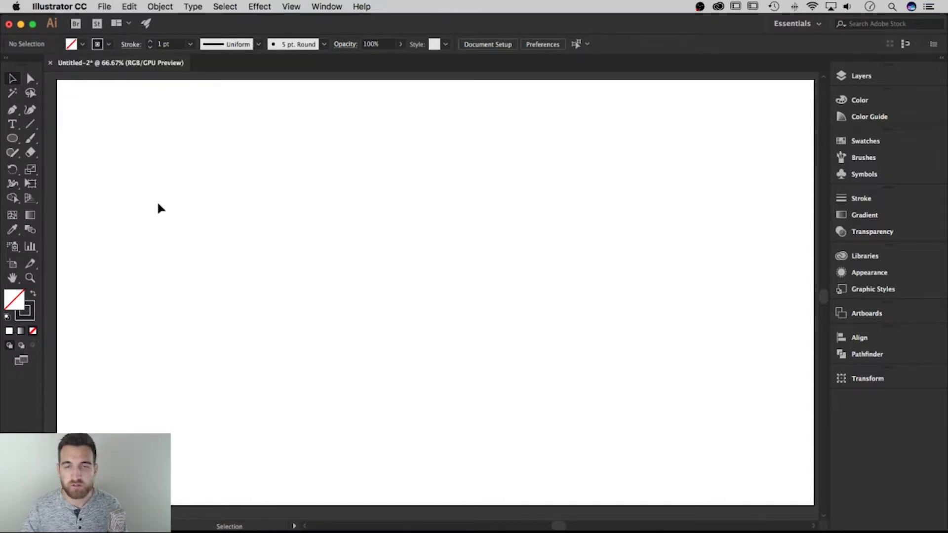
left_click(14, 140)
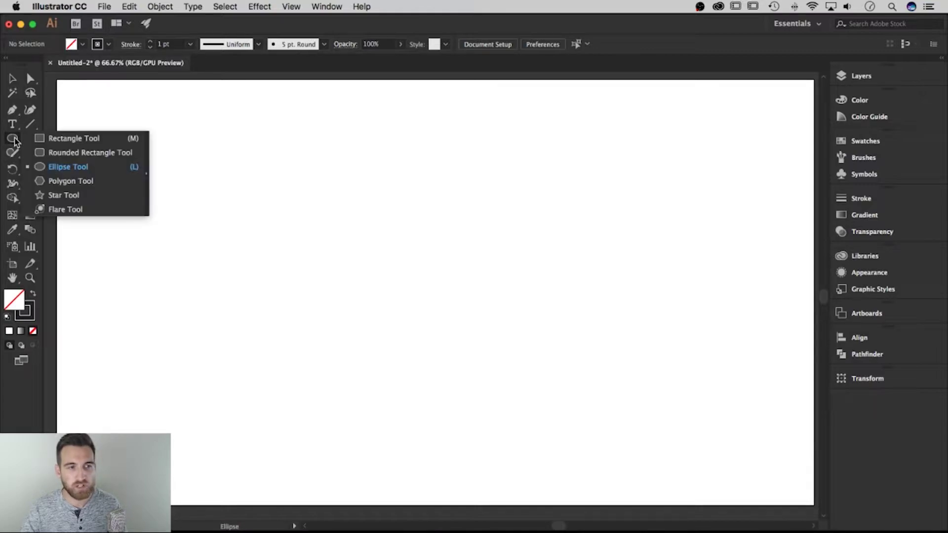
Step: Create a 3-sided polygon with a 50 px radius at the artboard's centre
left_click(69, 182)
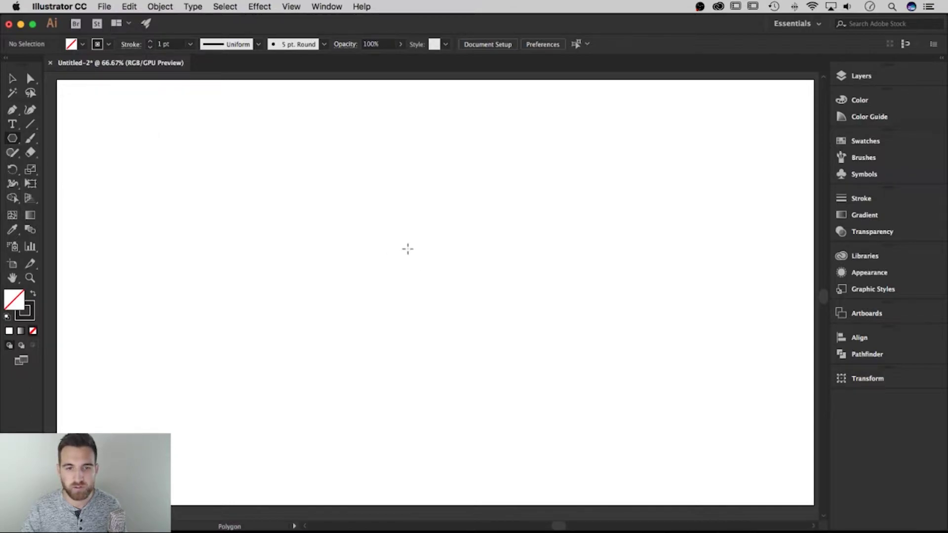
left_click(407, 249)
left_click_drag(195, 43, 414, 168)
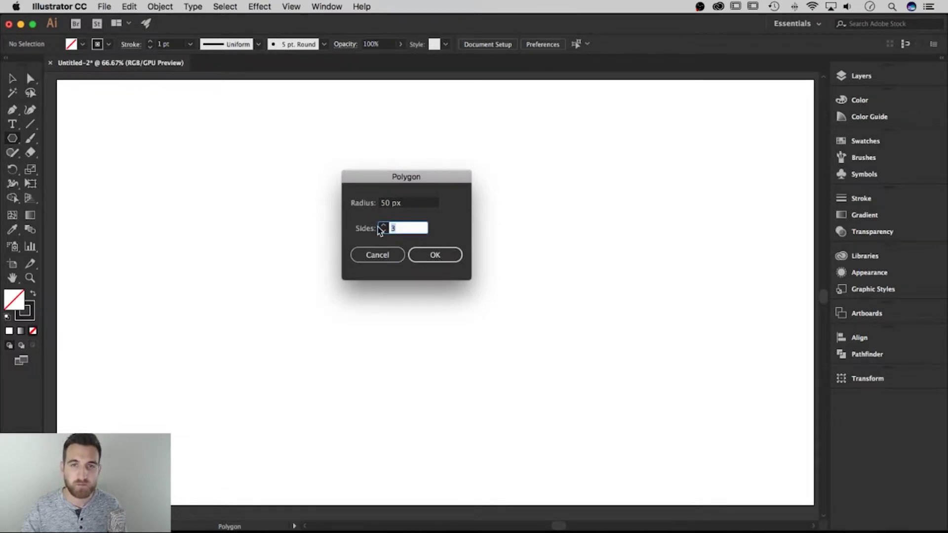
left_click(429, 252)
left_click(430, 256)
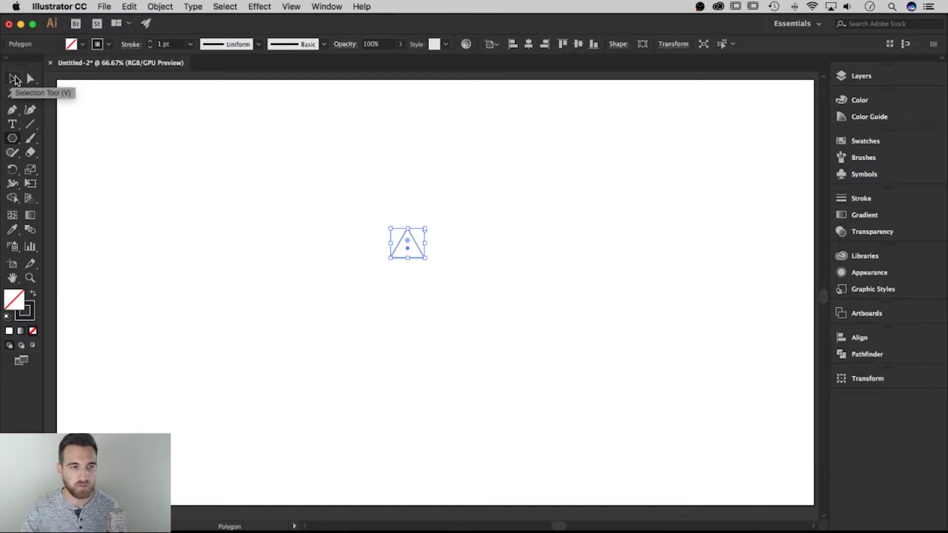
Step: Scale the small triangle up to a large outline near the artboard centre, then deselect it
left_click(14, 79)
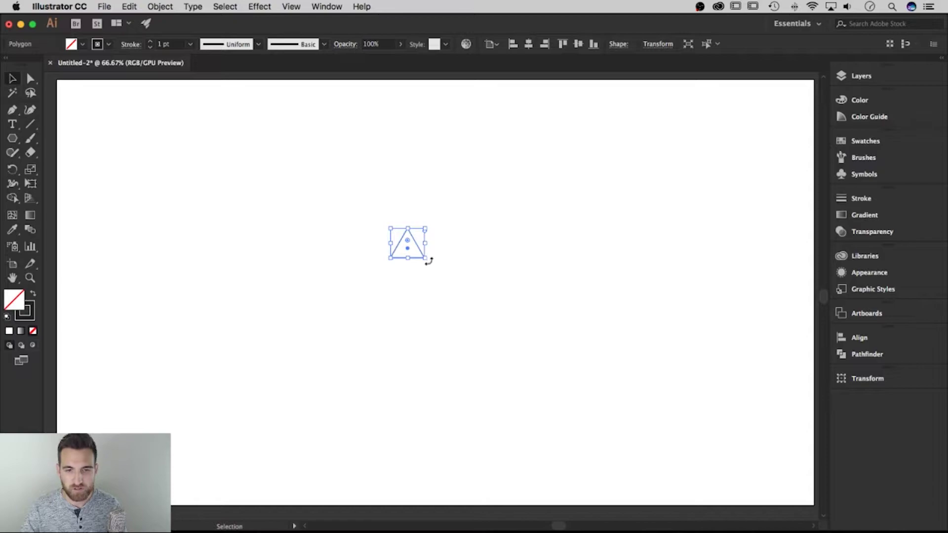
left_click_drag(427, 259, 533, 320)
left_click_drag(459, 242, 492, 283)
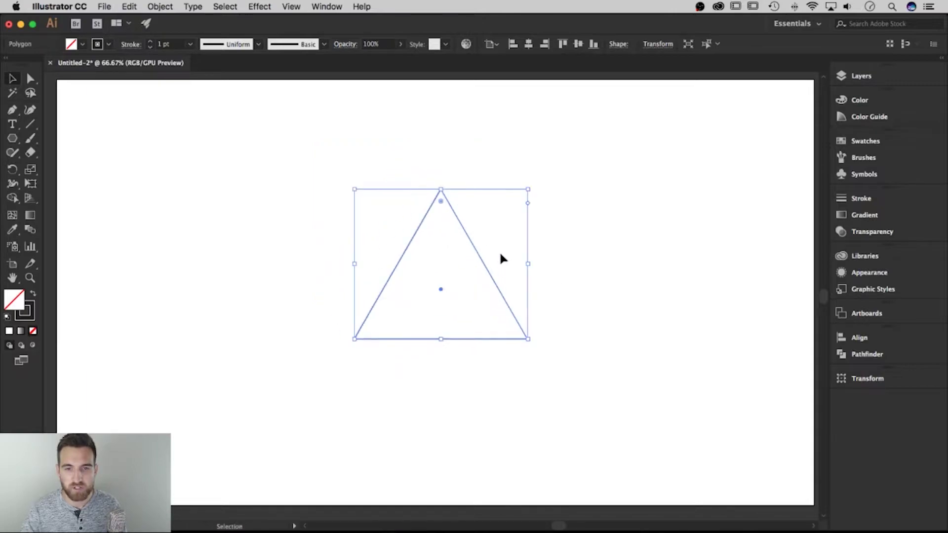
left_click_drag(525, 191, 503, 217)
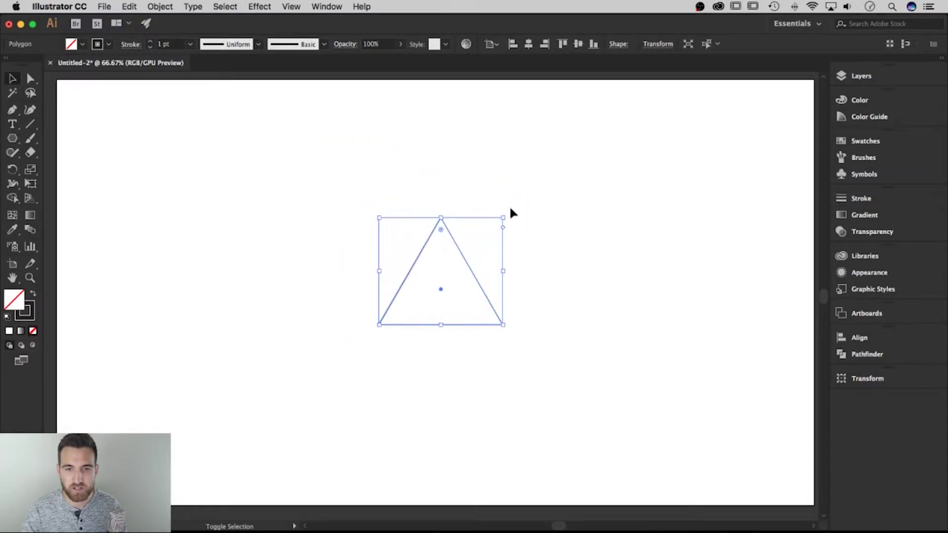
left_click(573, 259)
left_click(14, 139)
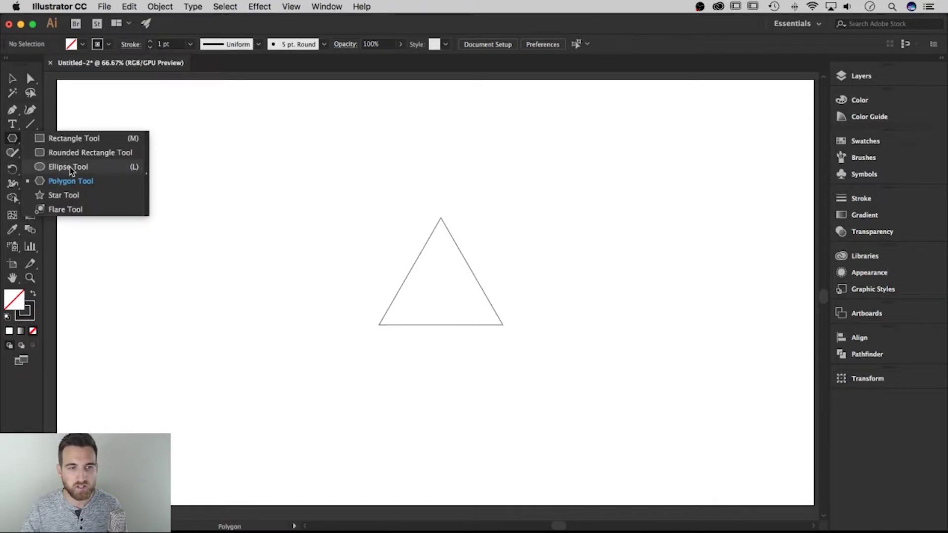
Step: Pick the Ellipse Tool and turn on Smart Guides from the View menu for anchor snapping
left_click(69, 167)
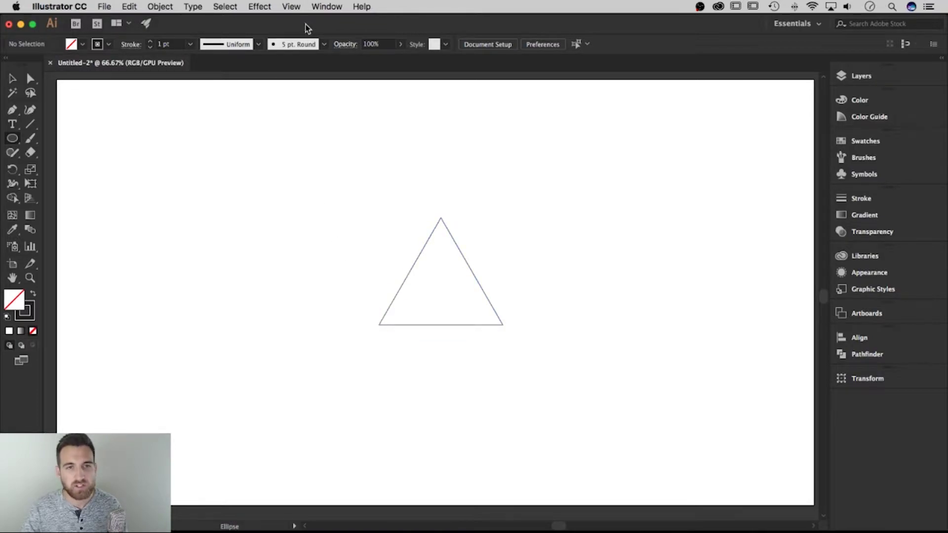
left_click(292, 6)
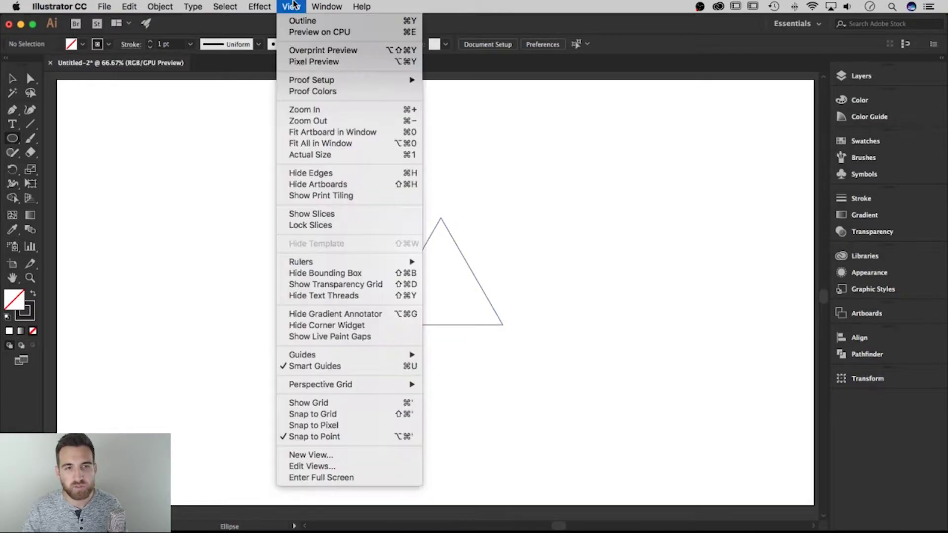
left_click(348, 368)
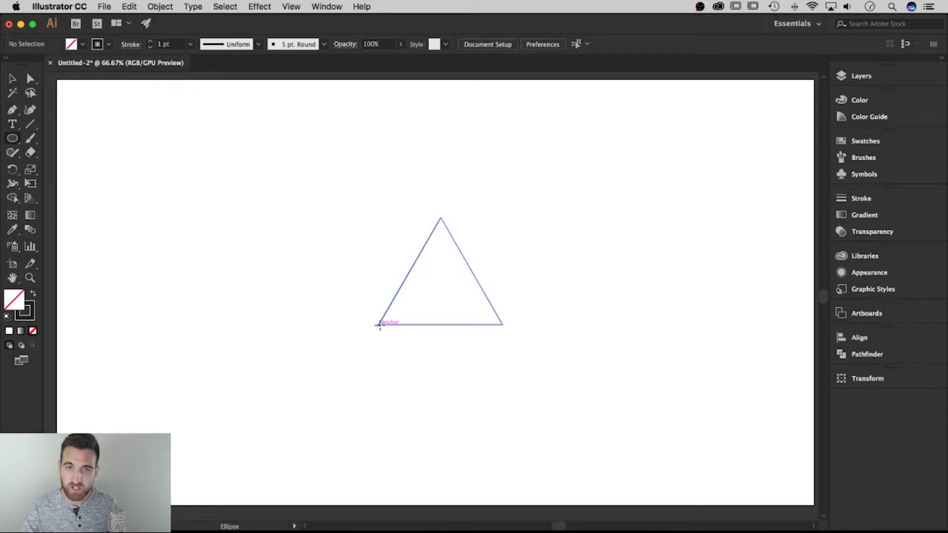
Step: Draw a circle centred on the triangle's lower-left corner whose edge reaches the right corner
left_click_drag(379, 325, 504, 266)
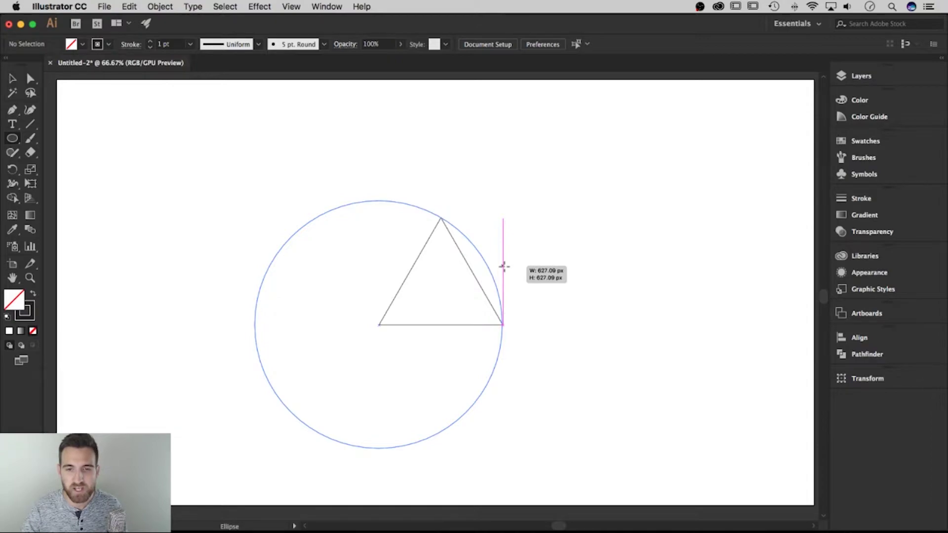
left_click_drag(503, 267, 504, 266)
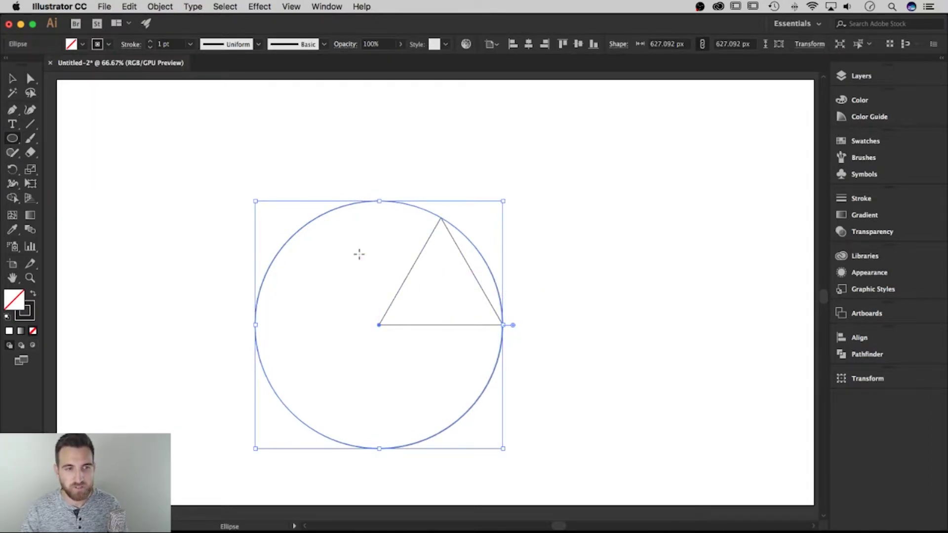
key("v")
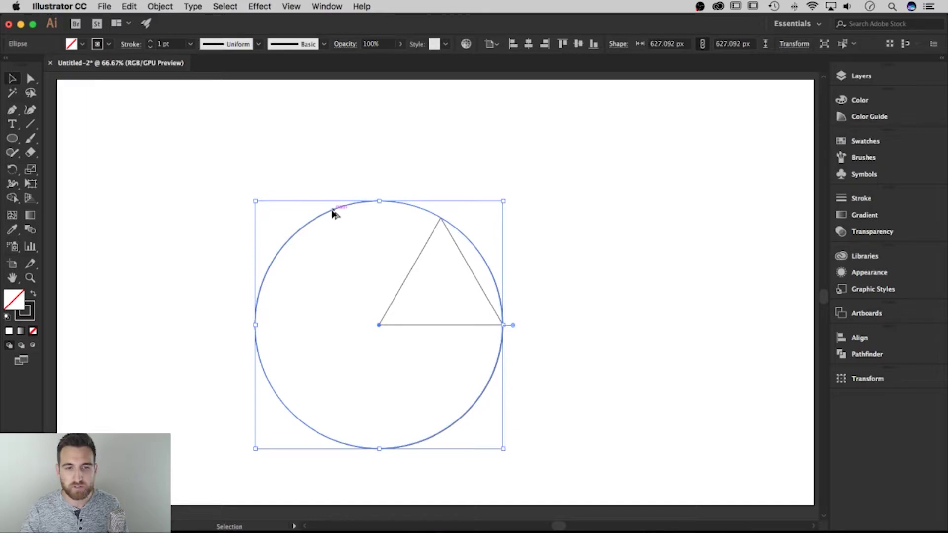
left_click_drag(333, 211, 458, 214)
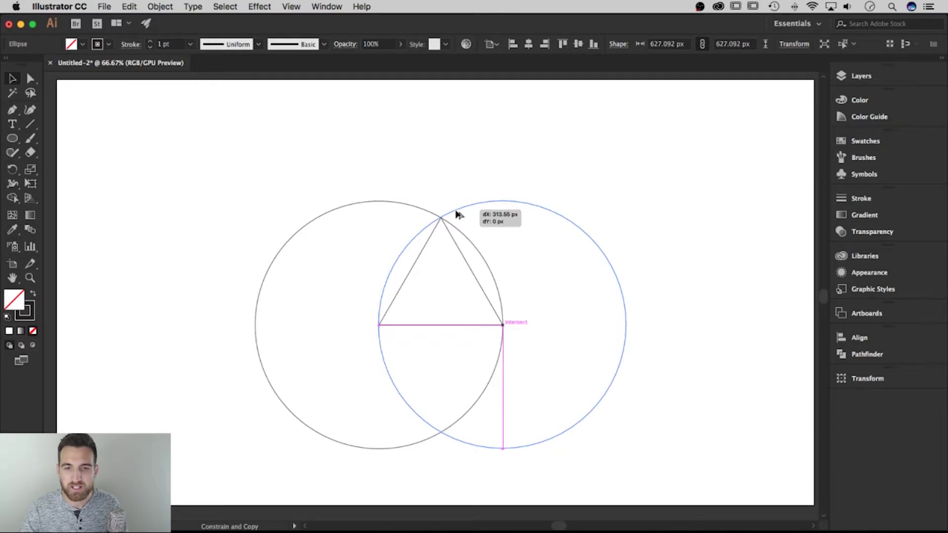
Step: Place circle copies centred on the triangle's right and top corners, then deselect
left_click_drag(456, 212, 457, 213)
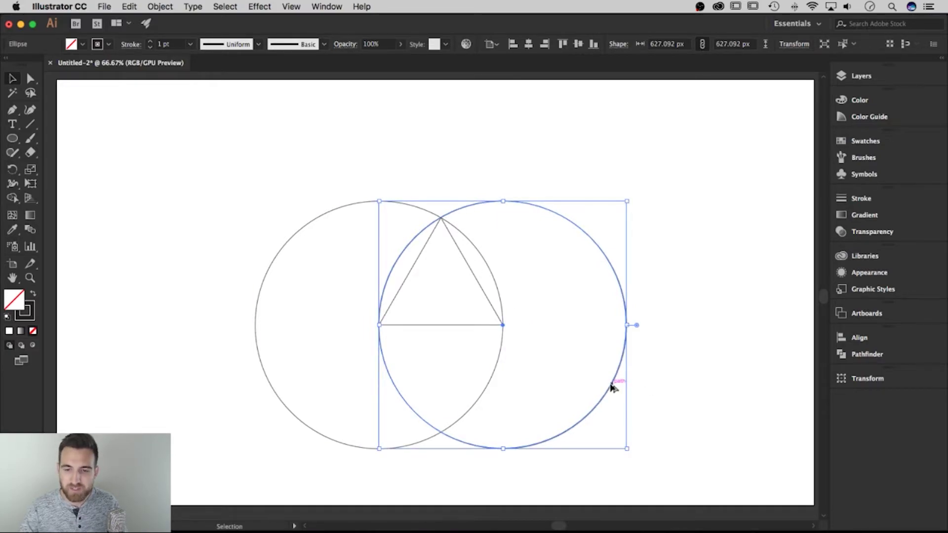
left_click_drag(611, 389, 553, 283)
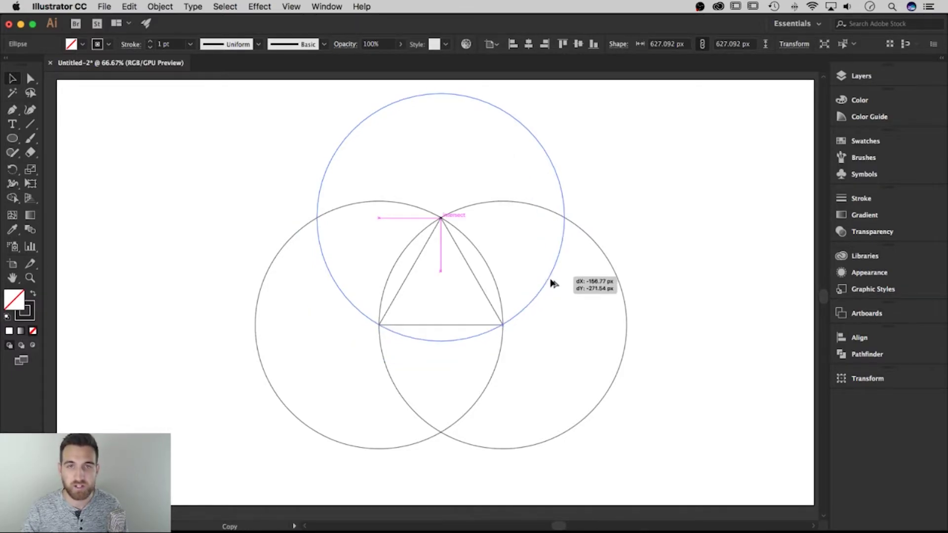
left_click_drag(553, 283, 553, 283)
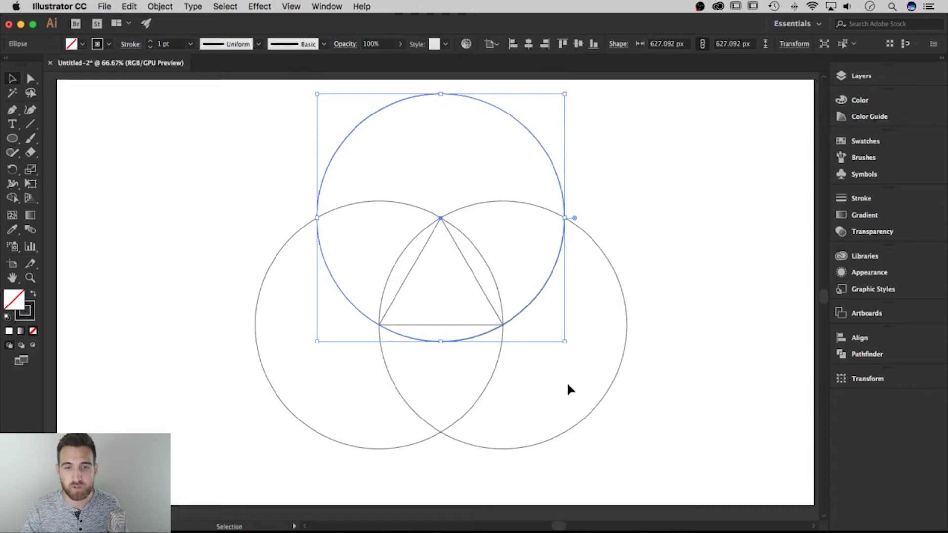
left_click(702, 257)
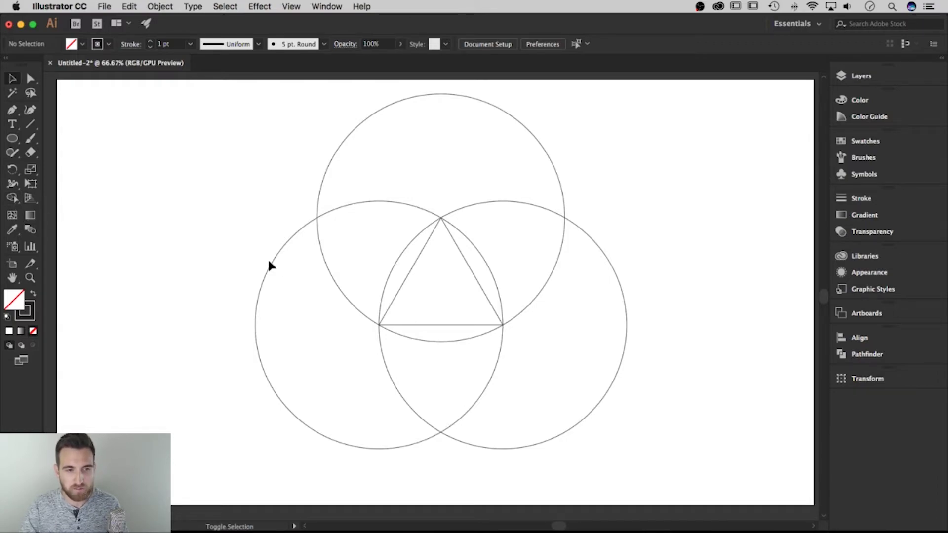
key("shift+m")
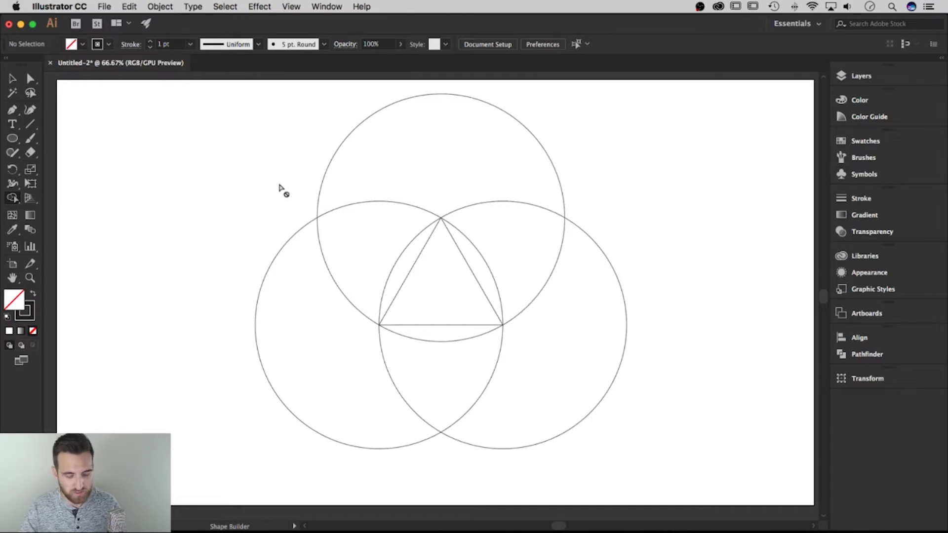
Step: Select the three circles and triangle together, then delete outer circle regions with Shape Builder
key("v")
left_click_drag(212, 147, 739, 459)
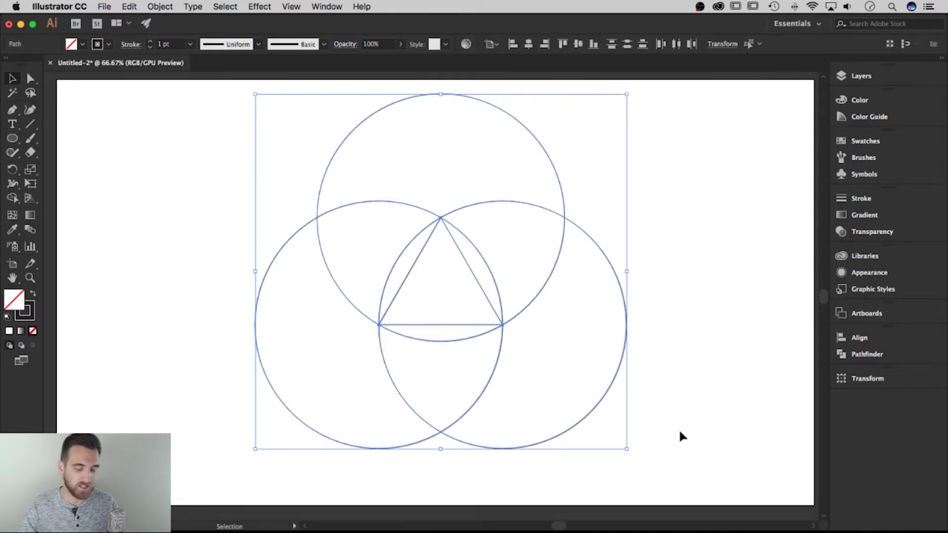
left_click(12, 199)
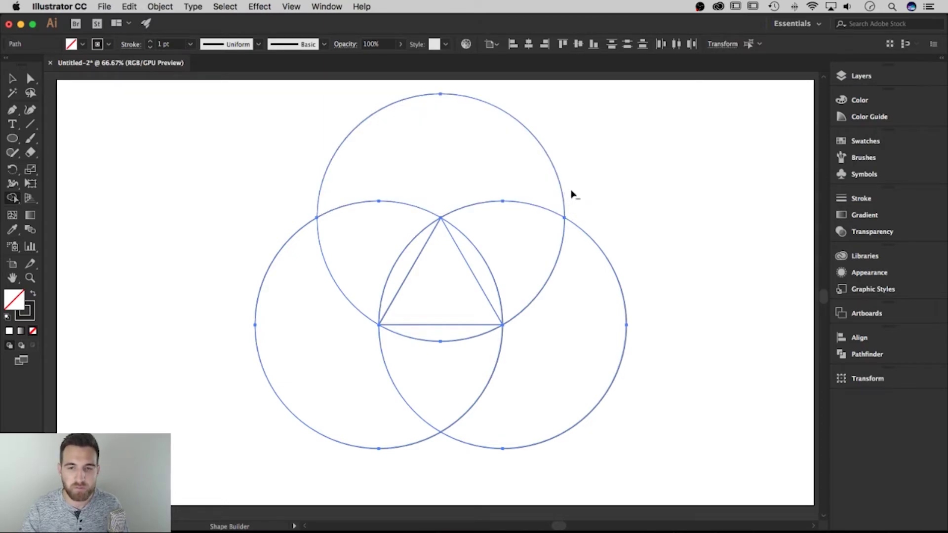
mouse_move(572, 190)
left_mouse_down()
mouse_move(478, 188)
mouse_move(376, 211)
mouse_move(318, 267)
mouse_move(315, 304)
mouse_move(327, 345)
mouse_move(355, 369)
mouse_move(401, 374)
mouse_move(496, 374)
mouse_move(531, 352)
mouse_move(550, 312)
mouse_move(549, 271)
mouse_move(513, 219)
left_mouse_up()
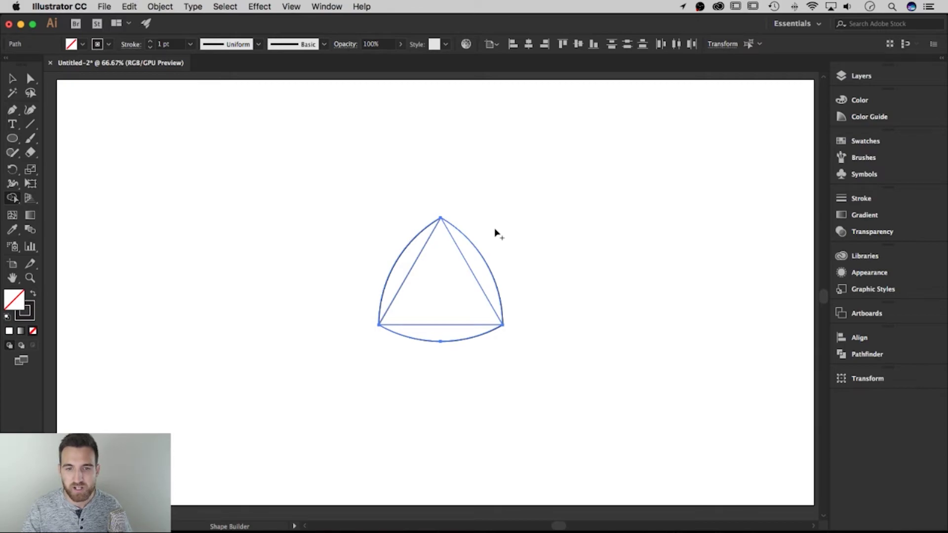
Step: Merge the curved edge regions into one rounded triangle and select the merged shape
mouse_move(494, 229)
left_mouse_down()
mouse_move(431, 255)
mouse_move(411, 280)
mouse_move(423, 313)
mouse_move(466, 340)
left_mouse_up()
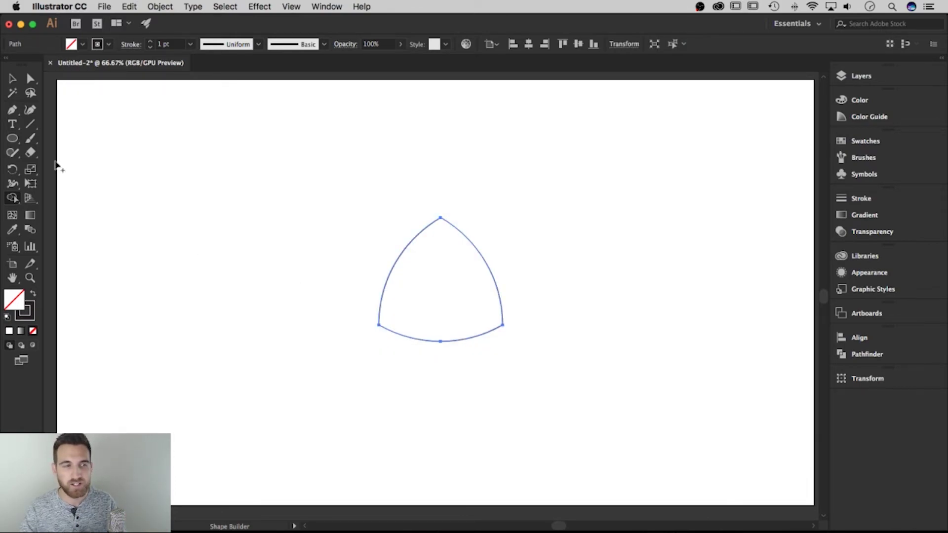
left_click(12, 79)
left_click(541, 253)
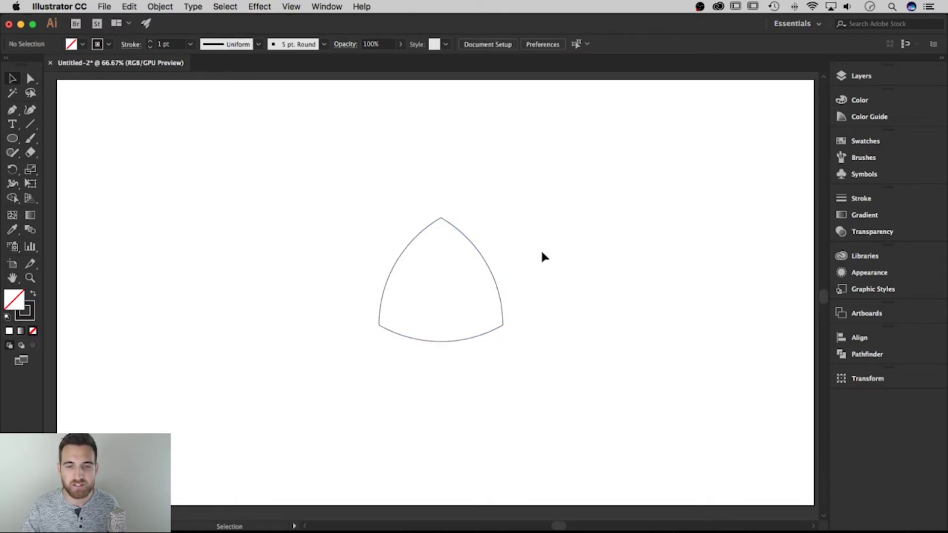
left_click(484, 260)
Step: Recentre the rounded triangle and rotate it 180° so its point faces downward
left_click_drag(484, 262, 537, 256)
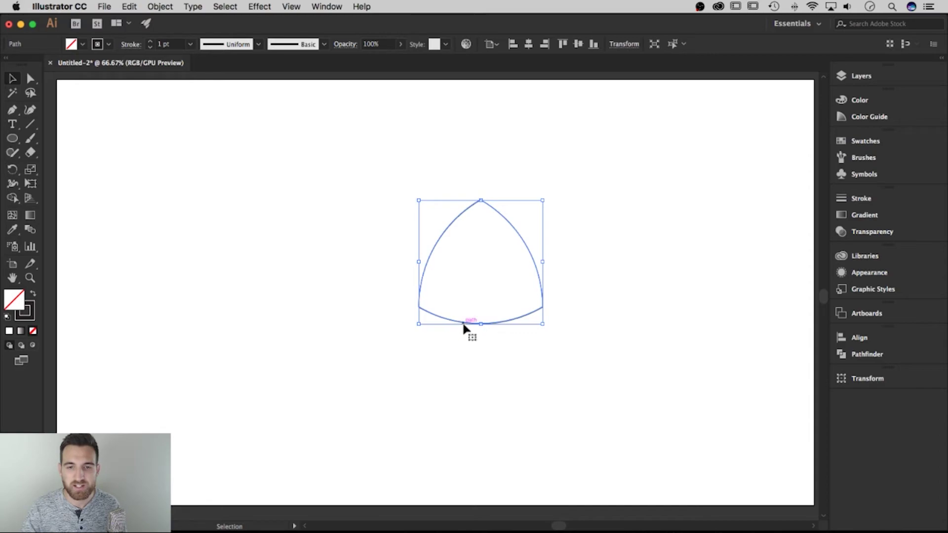
left_click(567, 230)
left_click_drag(532, 257, 493, 263)
left_click_drag(492, 231, 420, 182)
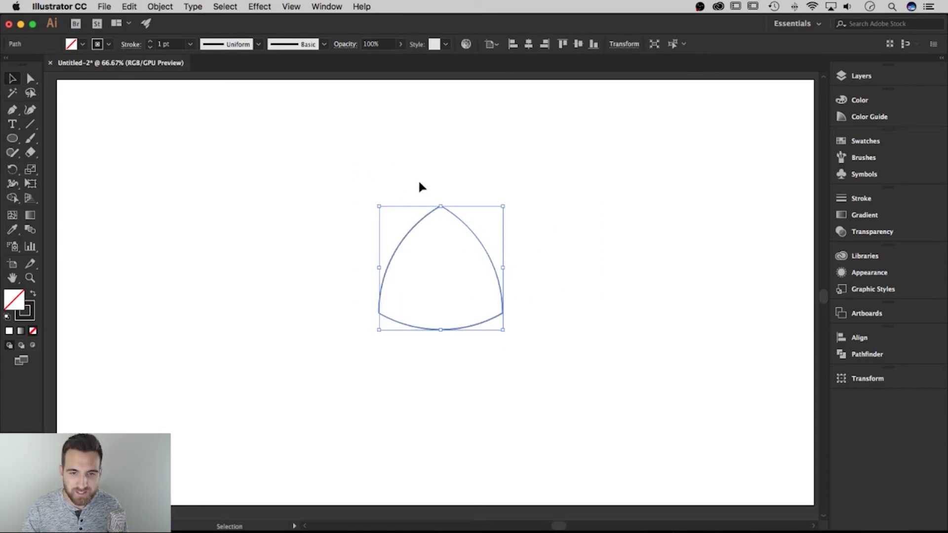
left_click_drag(508, 201, 380, 346)
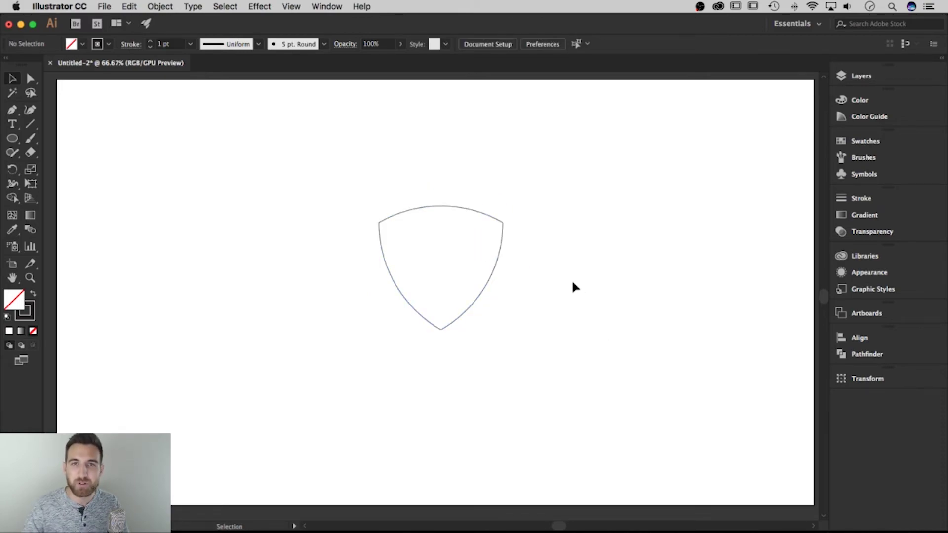